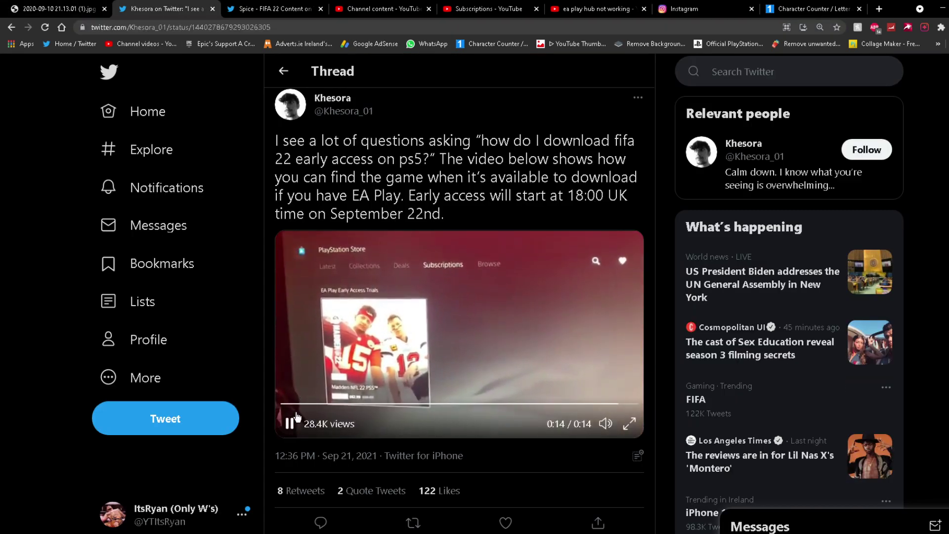
Rewind Khesora's PS5 video and watch it full screen until the EA Play Early Access Trials row
{"action": "left_click_drag", "start_coordinate": [320, 403], "coordinate": [282, 402]}
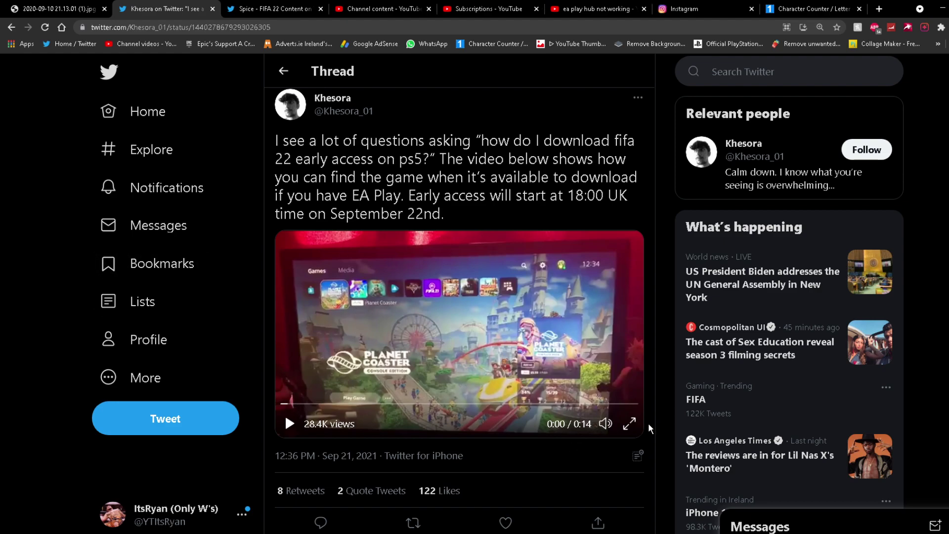
{"action": "left_click", "coordinate": [629, 423]}
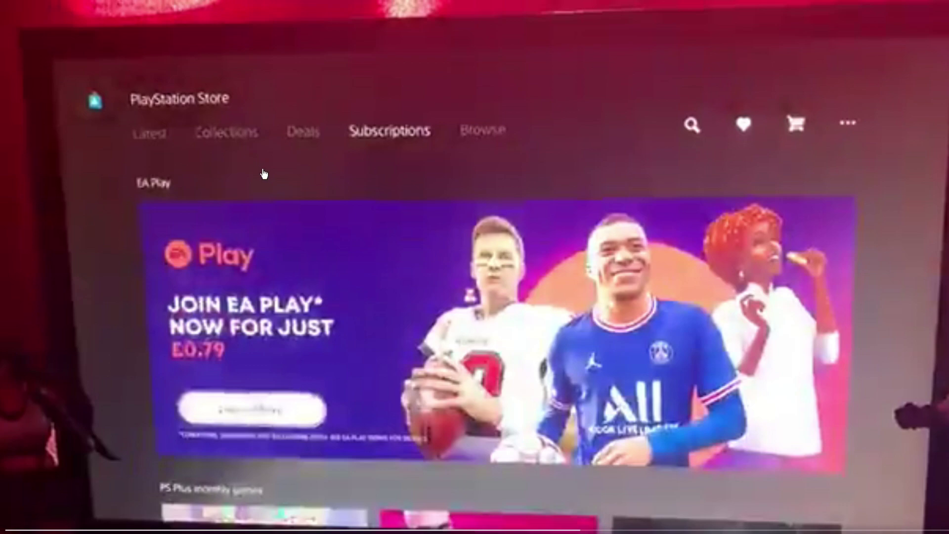
{"action": "scroll", "coordinate": [263, 174], "scroll_direction": "down", "scroll_amount": 3}
{"action": "scroll", "coordinate": [342, 315], "scroll_direction": "down", "scroll_amount": 3}
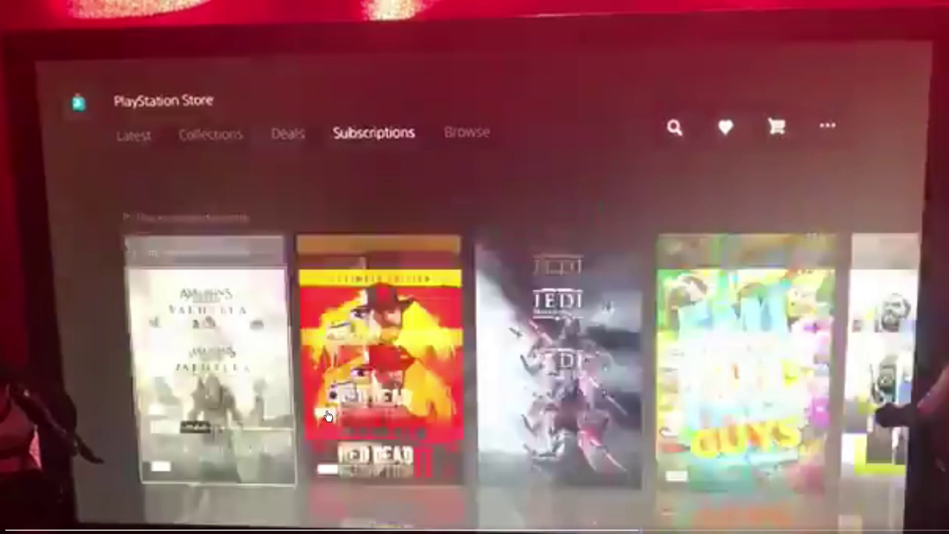
{"action": "scroll", "coordinate": [349, 259], "scroll_direction": "down", "scroll_amount": 3}
{"action": "scroll", "coordinate": [269, 185], "scroll_direction": "down", "scroll_amount": 3}
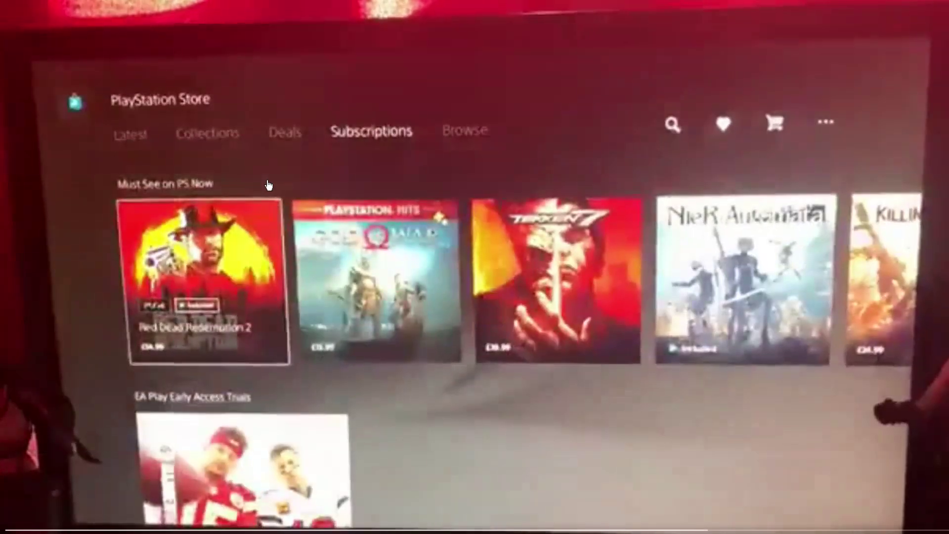
{"action": "scroll", "coordinate": [269, 184], "scroll_direction": "down", "scroll_amount": 3}
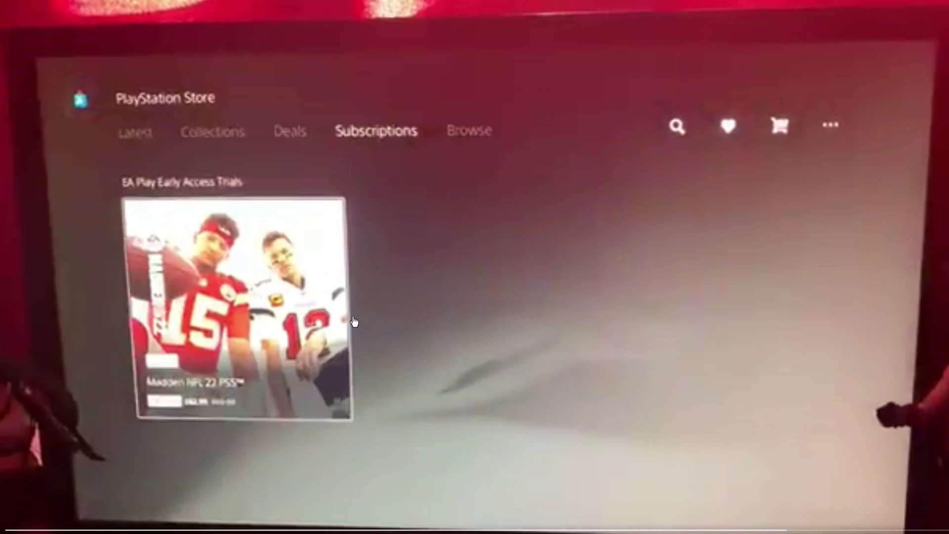
{"action": "key", "text": "Escape"}
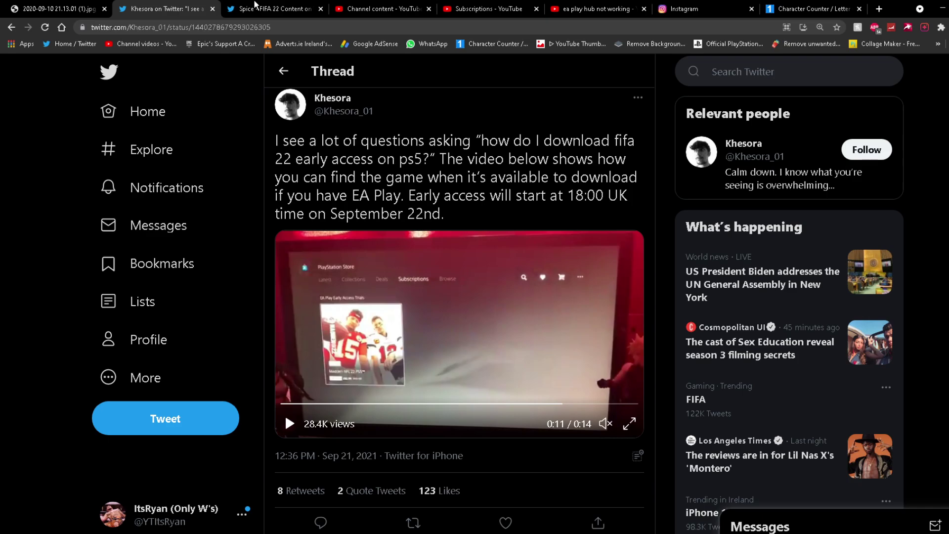
Play Spice's FIFA 22 Xbox video full screen from the beginning
{"action": "left_click", "coordinate": [256, 8]}
{"action": "scroll", "coordinate": [320, 351], "scroll_direction": "down", "scroll_amount": 3}
{"action": "scroll", "coordinate": [320, 350], "scroll_direction": "down", "scroll_amount": 3}
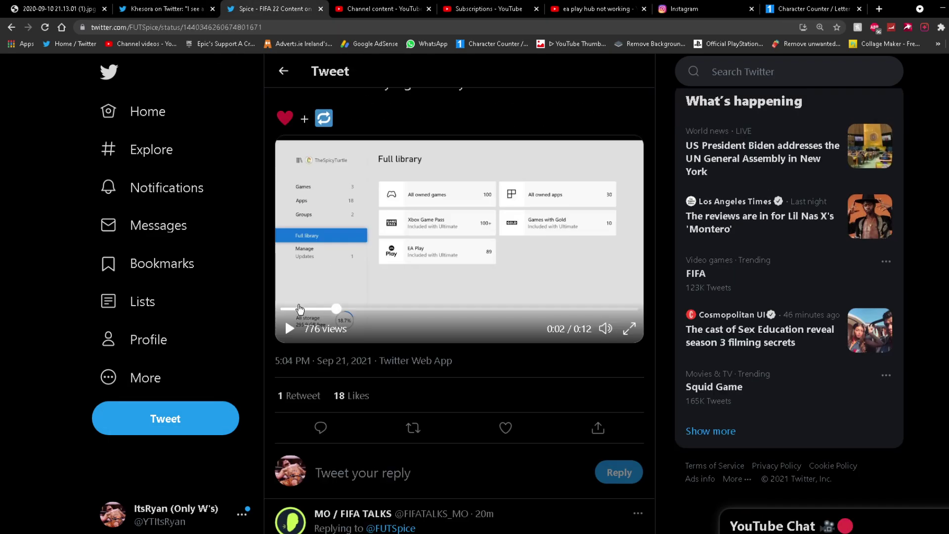
{"action": "left_click", "coordinate": [281, 310]}
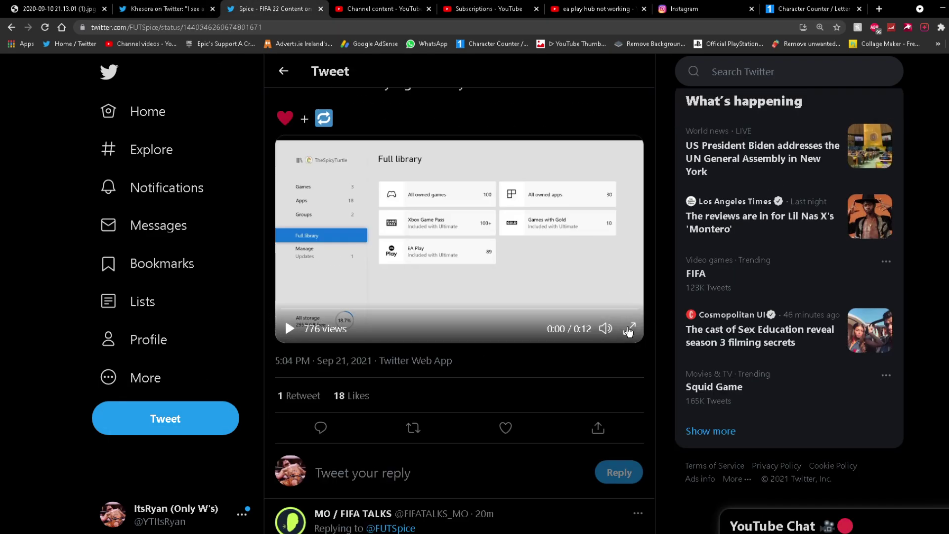
{"action": "left_click", "coordinate": [629, 328]}
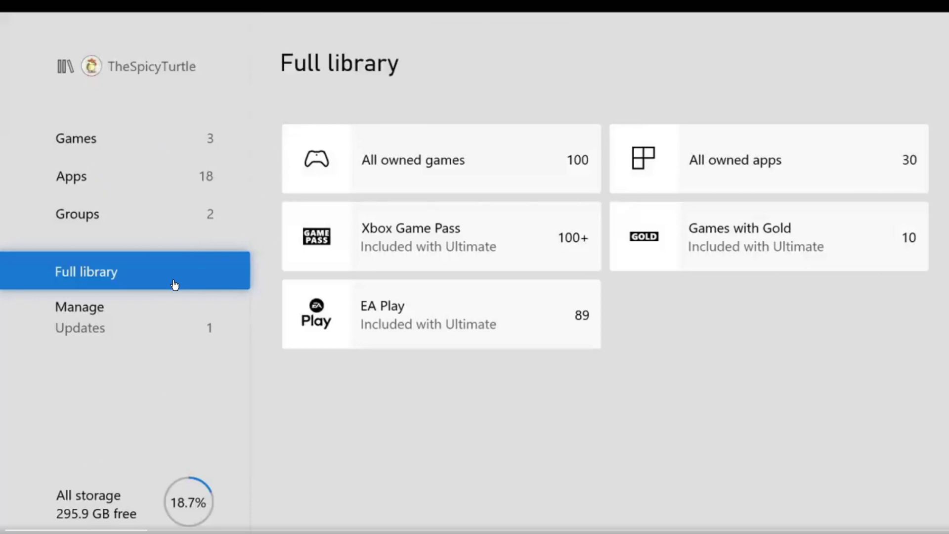
{"action": "mouse_move", "coordinate": [474, 528]}
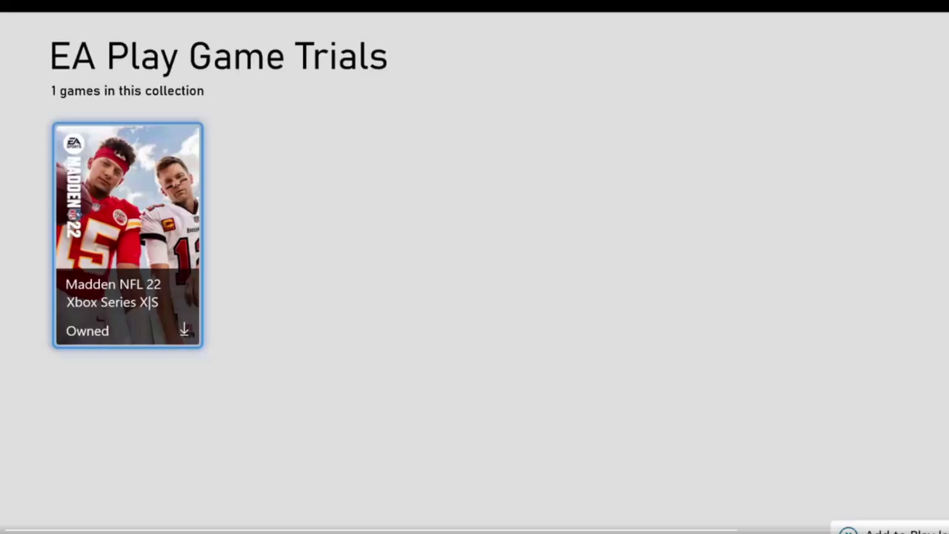
Exit the full-screen Xbox video and return to the EA app error photo tab
{"action": "left_click", "coordinate": [871, 490]}
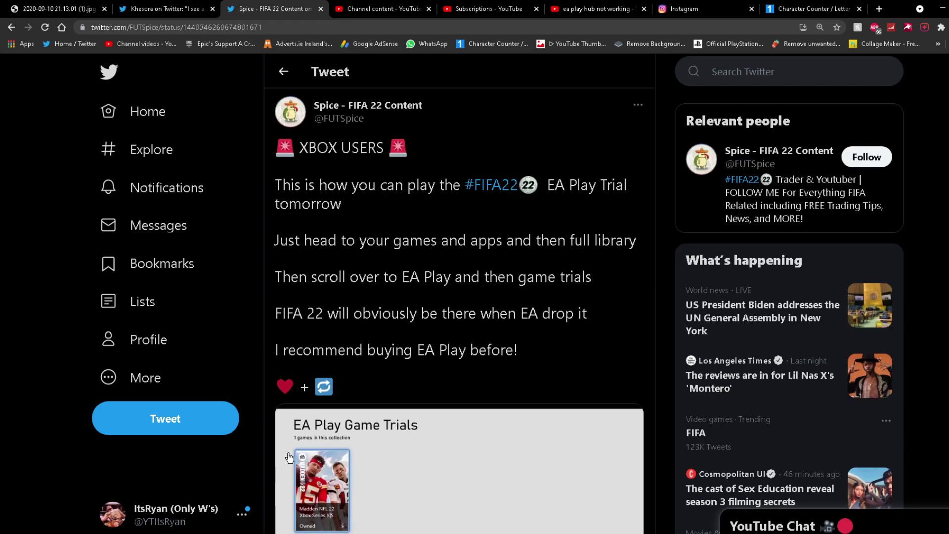
{"action": "key", "text": "ctrl+1"}
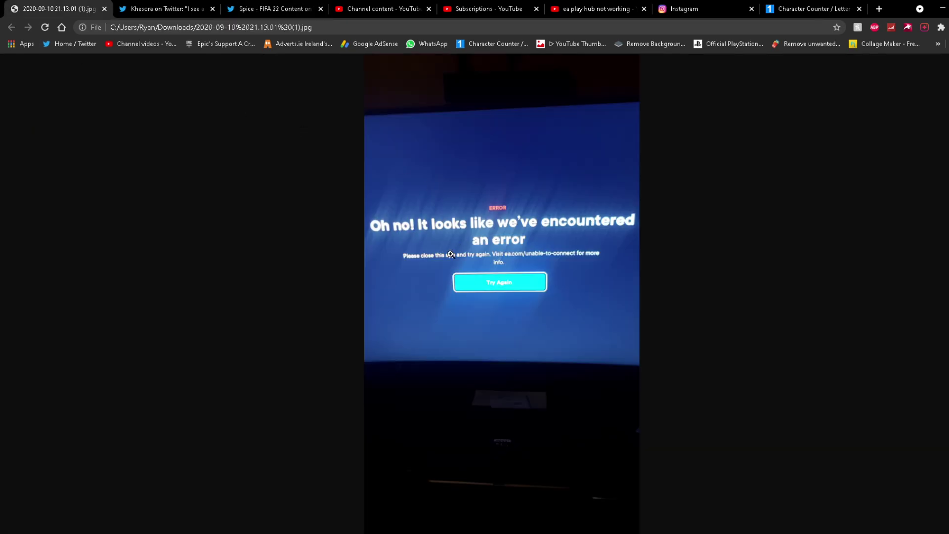